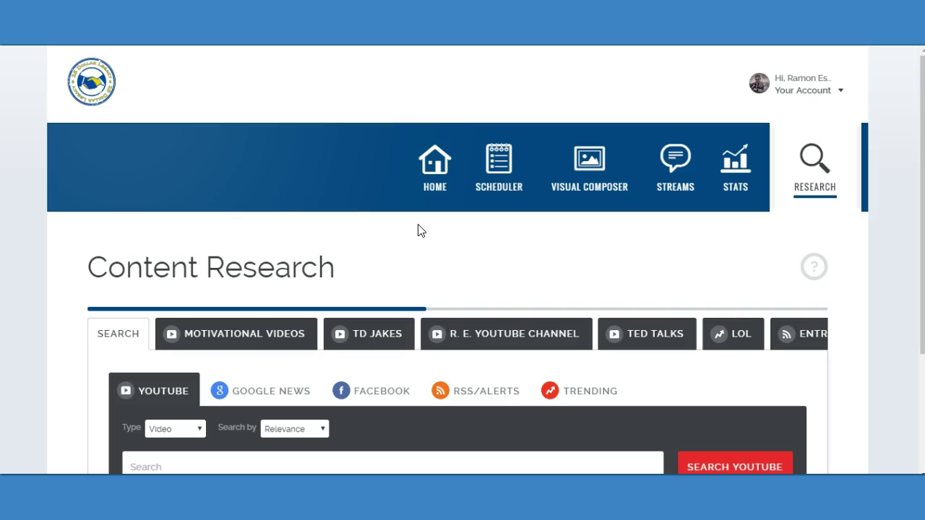
# Step: Switch Content Research to the RSS/ALERTS search and scroll the feed tabs toward MY BLOG
pyautogui.scroll(-1, 429, 224)
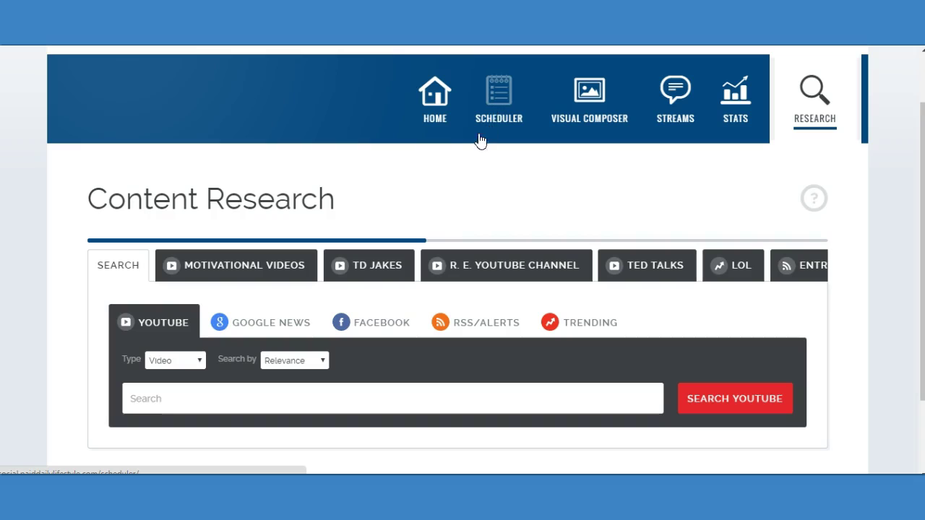
pyautogui.scroll(-1, 454, 161)
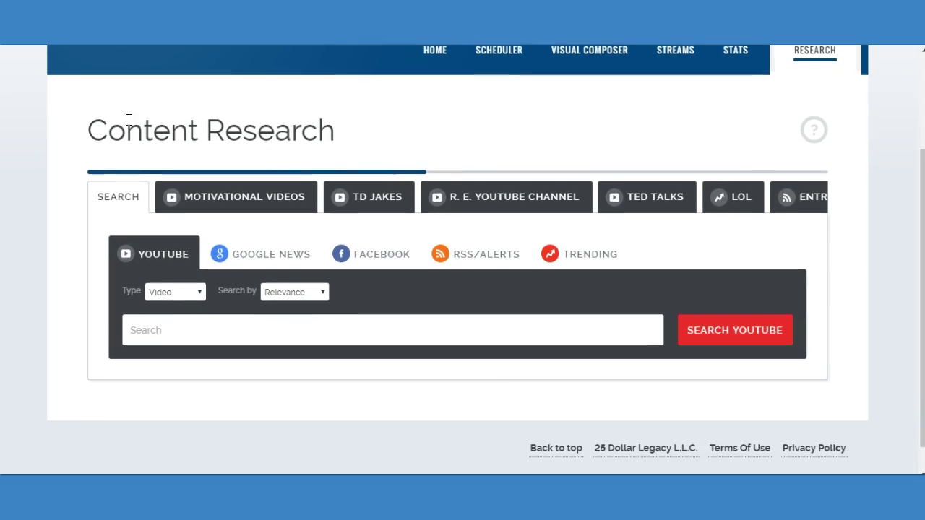
pyautogui.moveTo(58, 128); pyautogui.dragTo(375, 135)
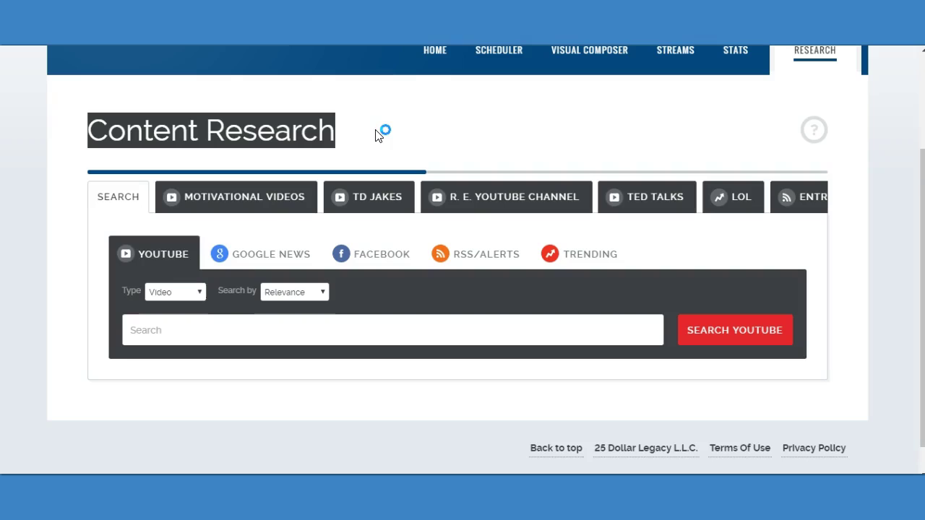
pyautogui.click(390, 124)
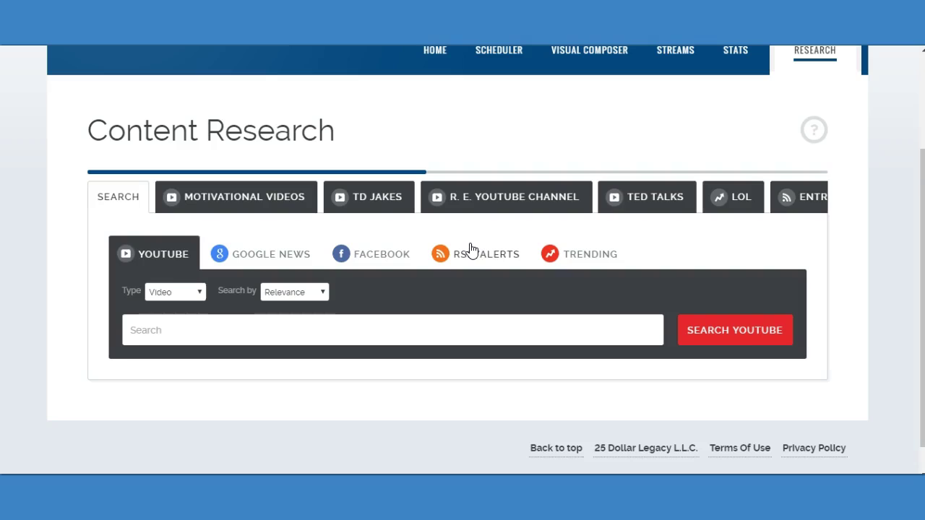
pyautogui.scroll(-1, 452, 264)
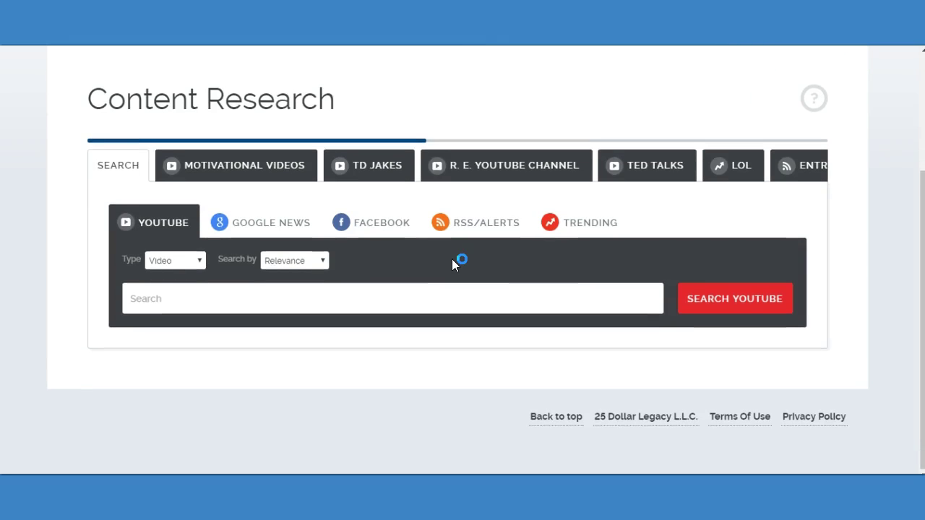
pyautogui.click(471, 223)
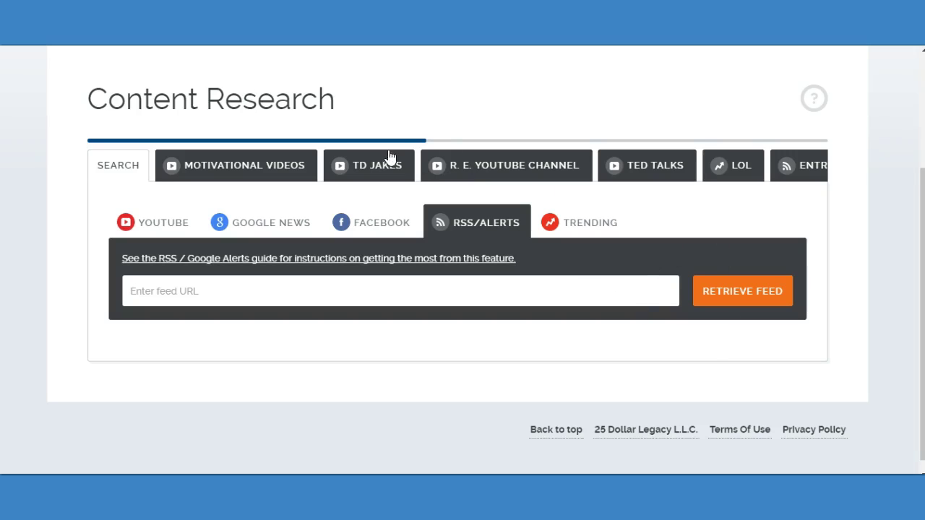
pyautogui.moveTo(351, 143)
pyautogui.mouseDown()
pyautogui.moveTo(495, 150)
pyautogui.moveTo(776, 140)
pyautogui.moveTo(797, 178)
pyautogui.moveTo(795, 163)
pyautogui.mouseUp()
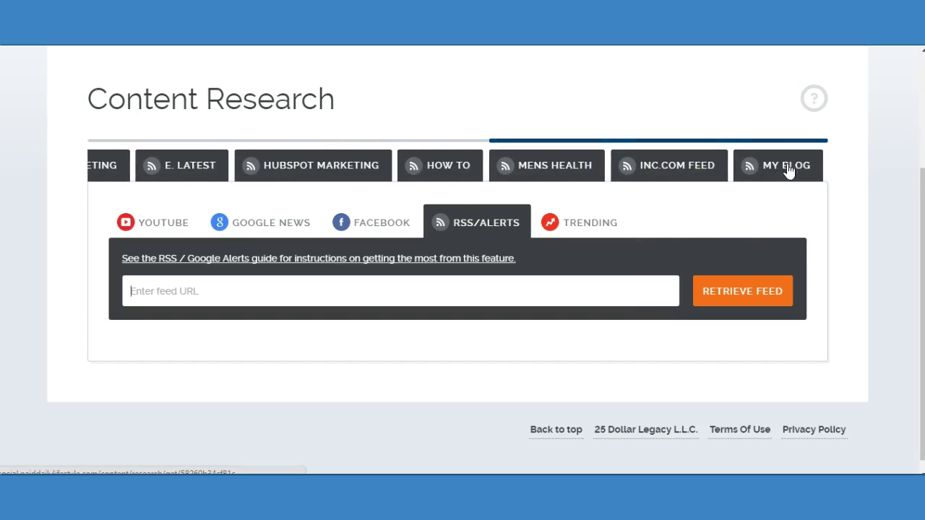
# Step: Open the MY BLOG feed and scroll through its listed blog post articles
pyautogui.click(781, 165)
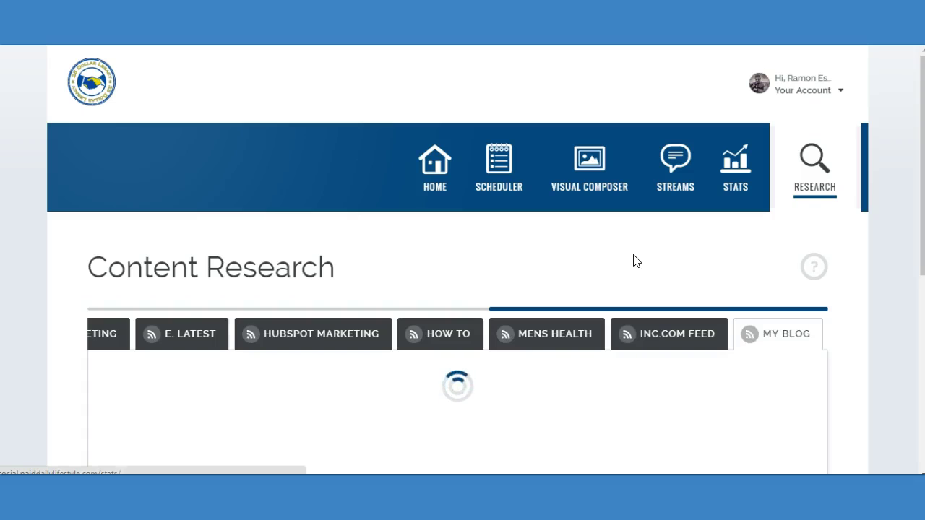
pyautogui.scroll(-3, 631, 260)
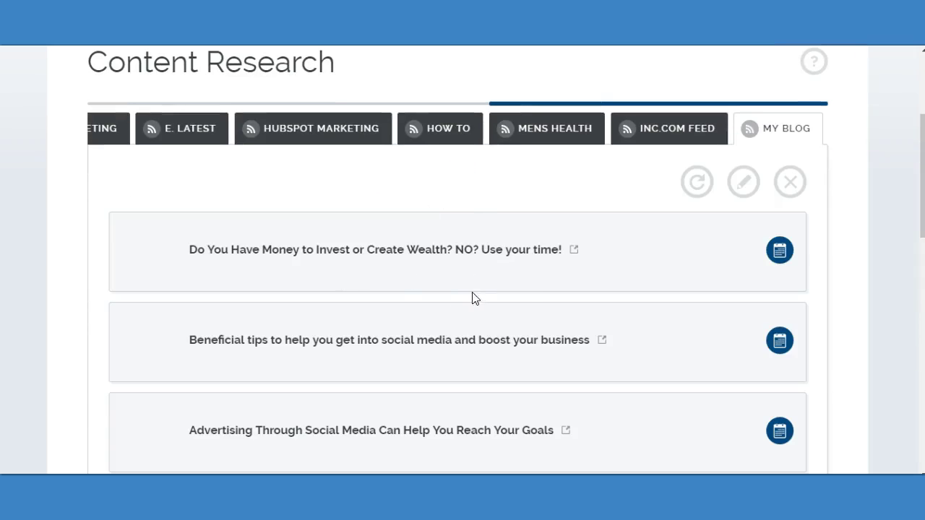
pyautogui.scroll(-3, 479, 277)
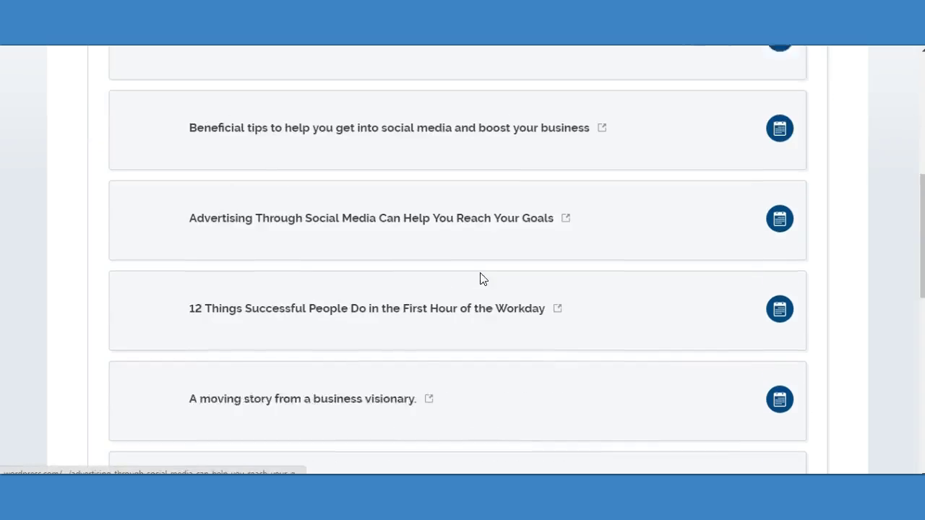
pyautogui.scroll(5, 467, 295)
pyautogui.scroll(-4, 463, 304)
pyautogui.scroll(-4, 463, 303)
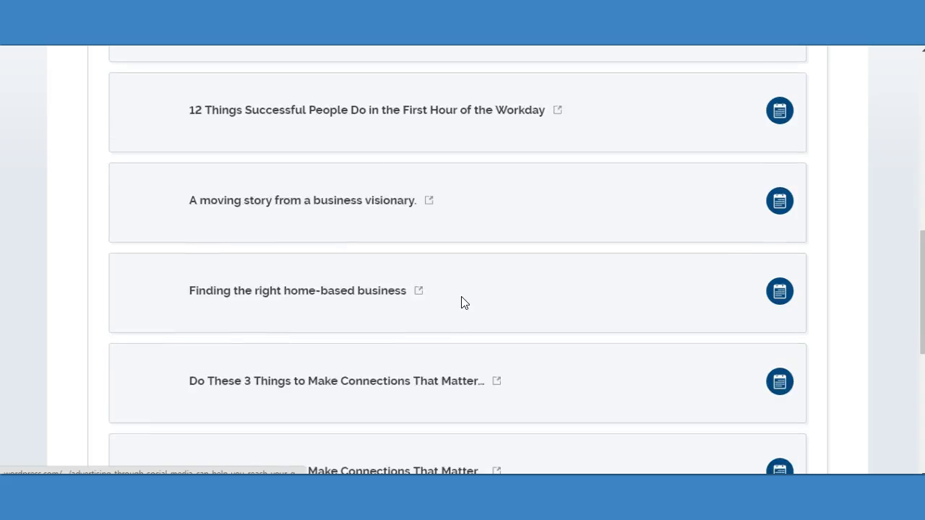
pyautogui.scroll(7, 460, 304)
pyautogui.scroll(-2, 456, 322)
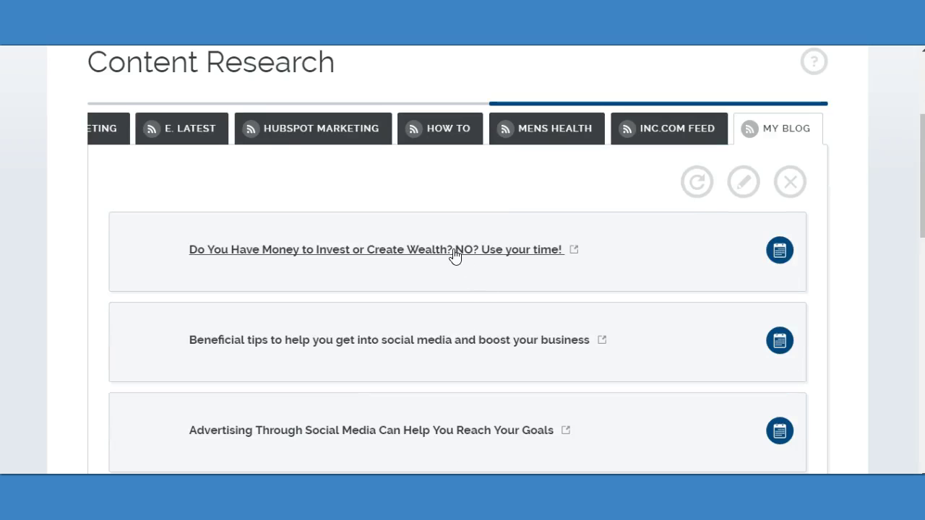
pyautogui.scroll(3, 476, 275)
pyautogui.scroll(-3, 509, 307)
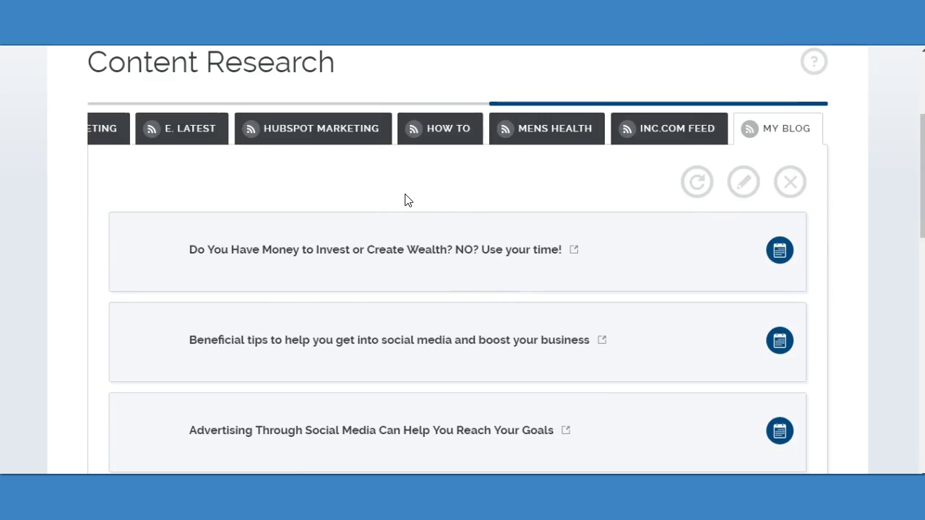
pyautogui.scroll(2, 405, 200)
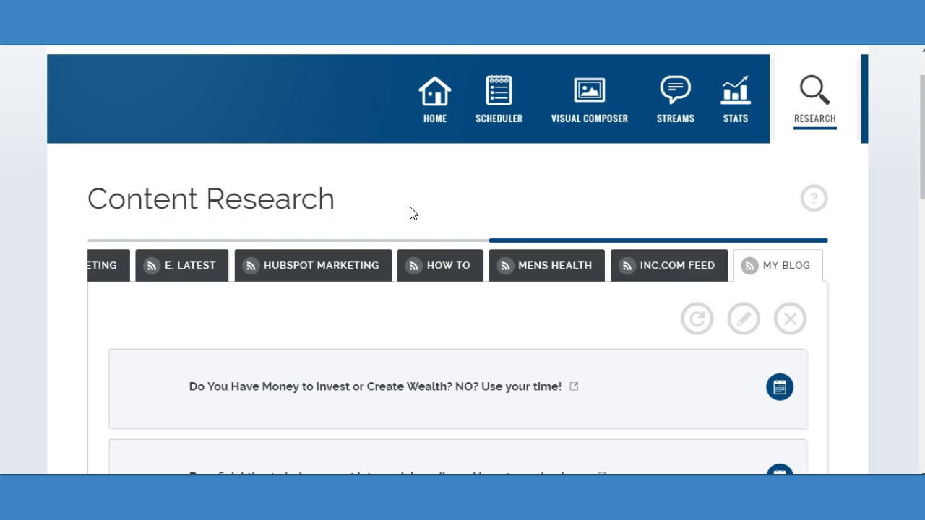
pyautogui.scroll(1, 408, 216)
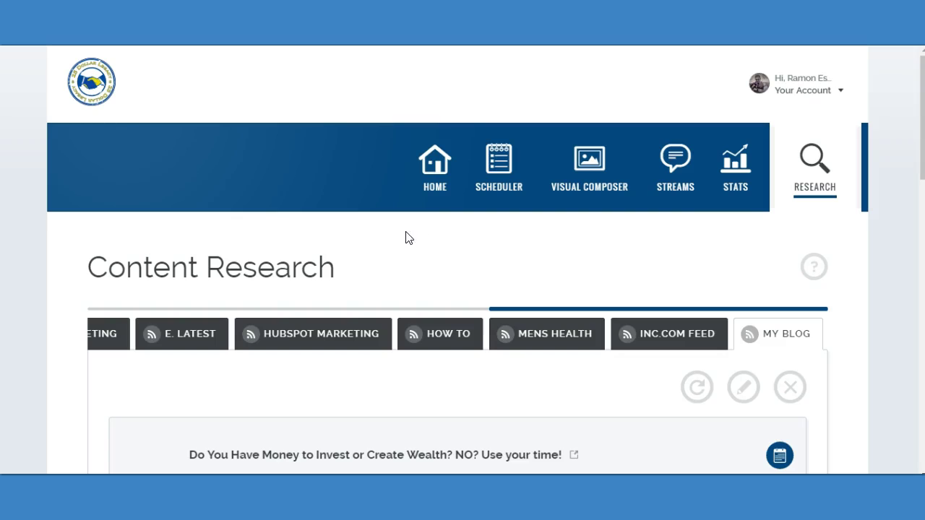
pyautogui.scroll(-2, 415, 249)
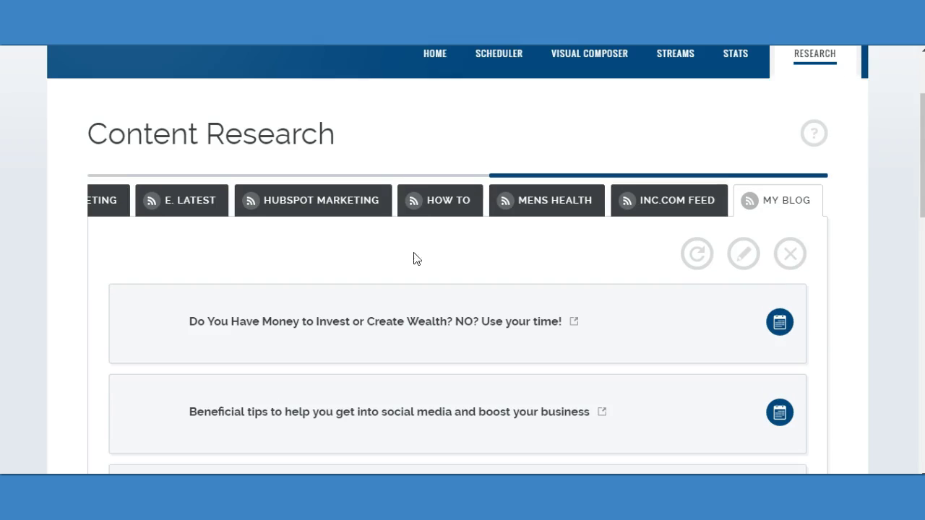
pyautogui.scroll(2, 438, 267)
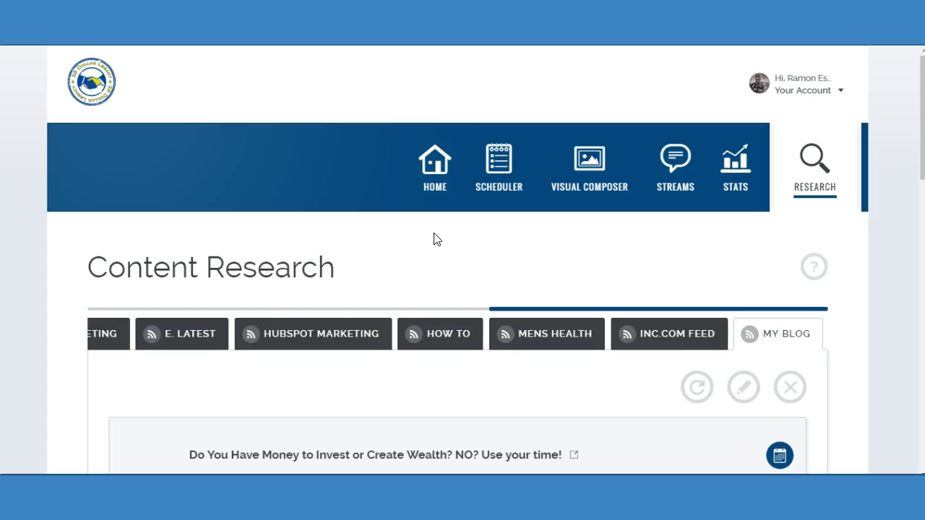
pyautogui.scroll(-2, 433, 240)
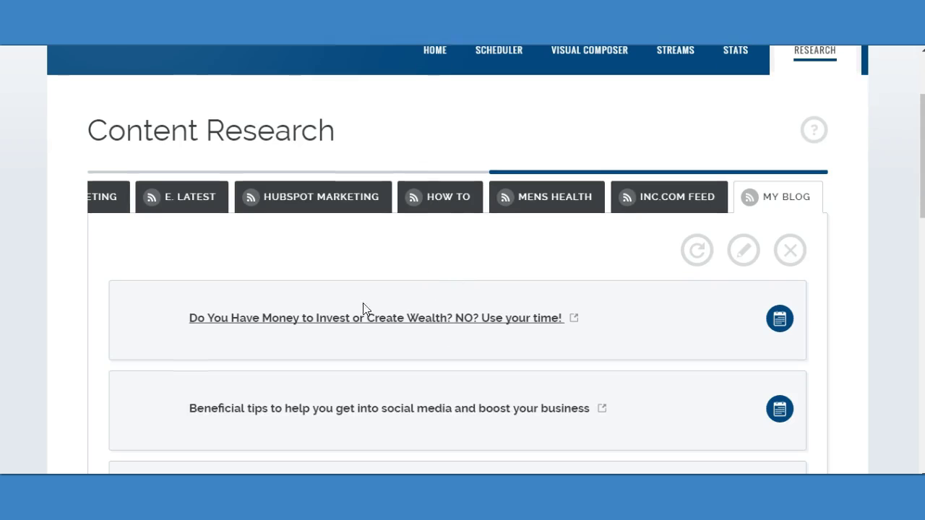
pyautogui.scroll(-2, 470, 295)
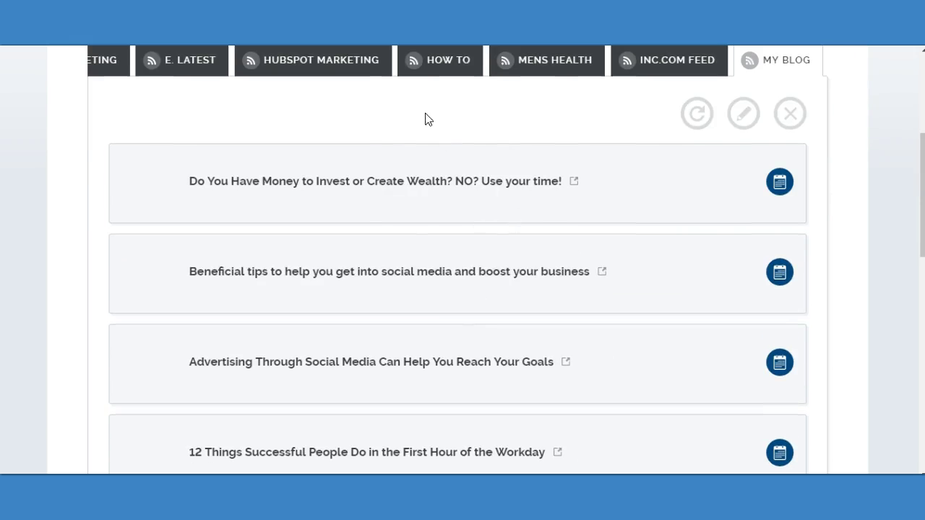
pyautogui.scroll(3, 506, 253)
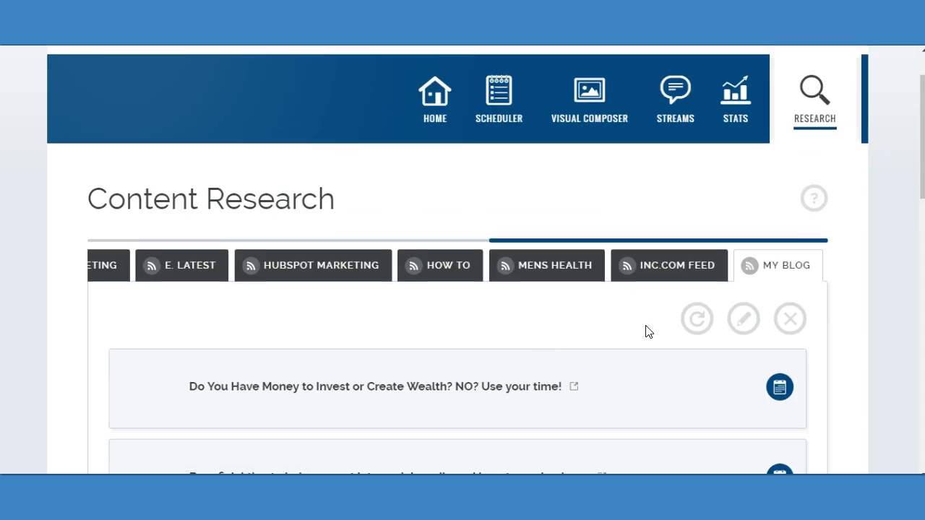
pyautogui.scroll(-3, 646, 330)
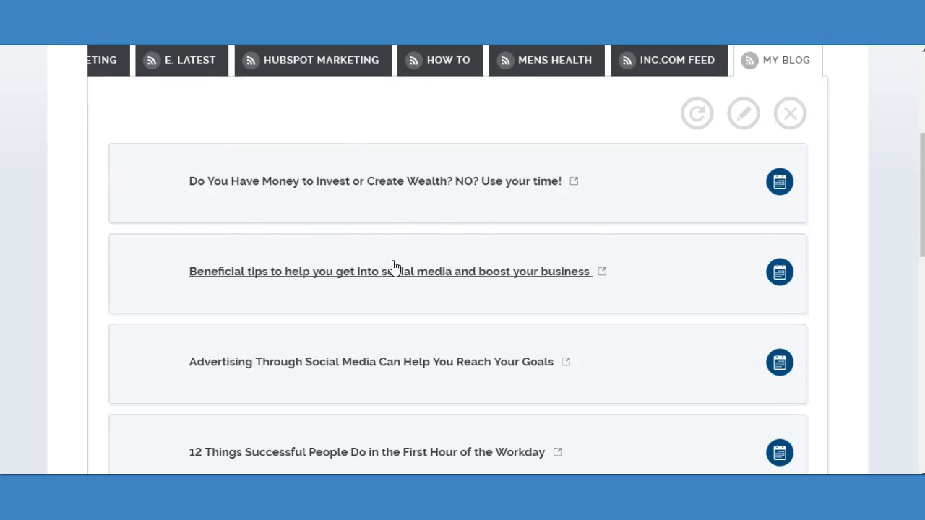
# Step: Open the scheduling form for the first blog post and place the caret in its message
pyautogui.click(779, 183)
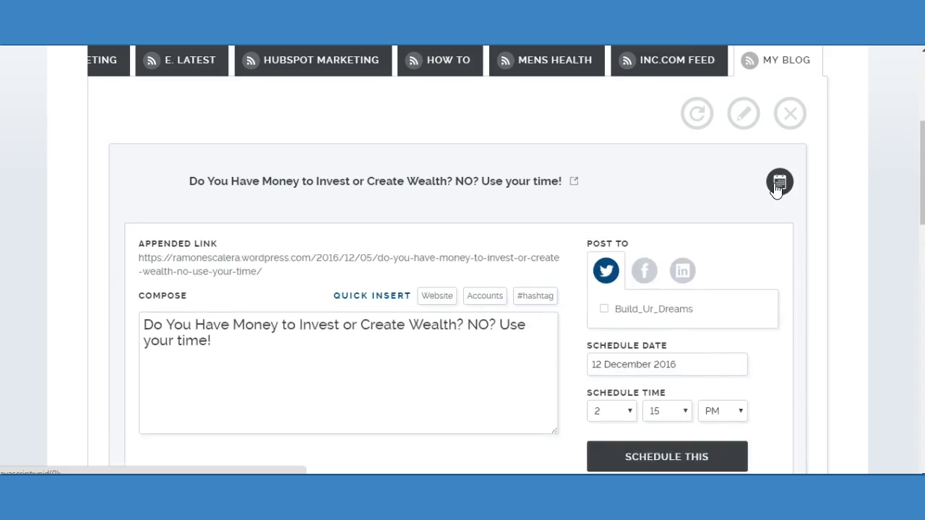
pyautogui.scroll(-1, 423, 299)
pyautogui.click(351, 281)
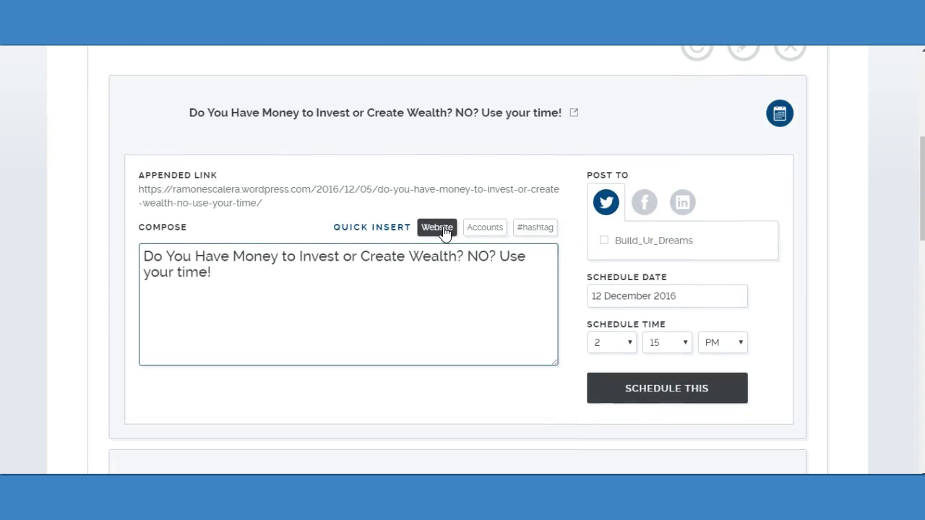
pyautogui.scroll(-1, 328, 218)
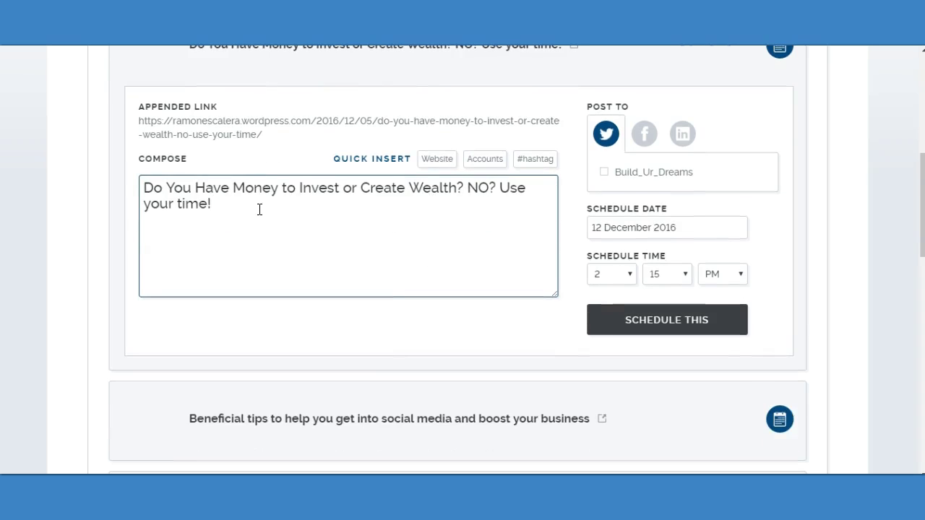
# Step: Show the hashtag suggestions for the message, close them, and show them again
pyautogui.click(535, 162)
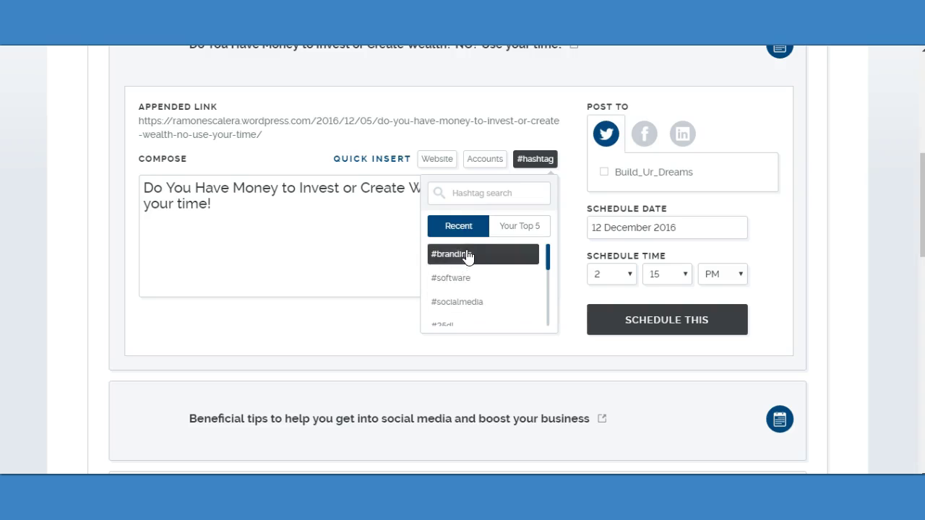
pyautogui.click(276, 213)
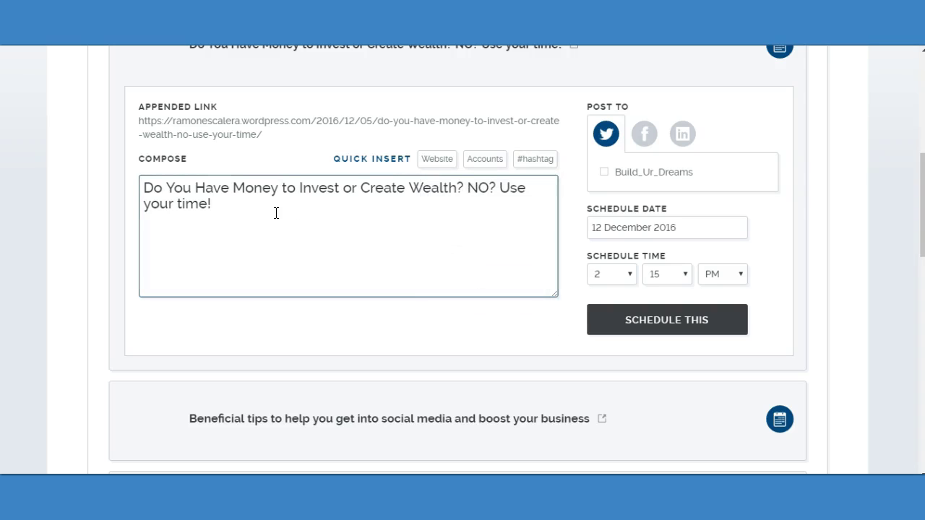
pyautogui.click(523, 164)
# Step: Search hashtags for 'hea', browse the health results, and close the list without adding one
pyautogui.click(482, 201)
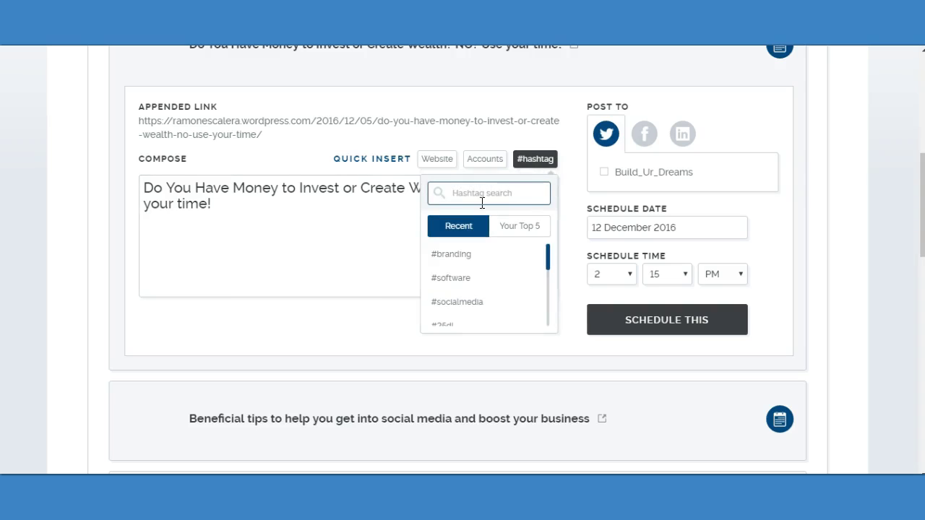
pyautogui.write('health')
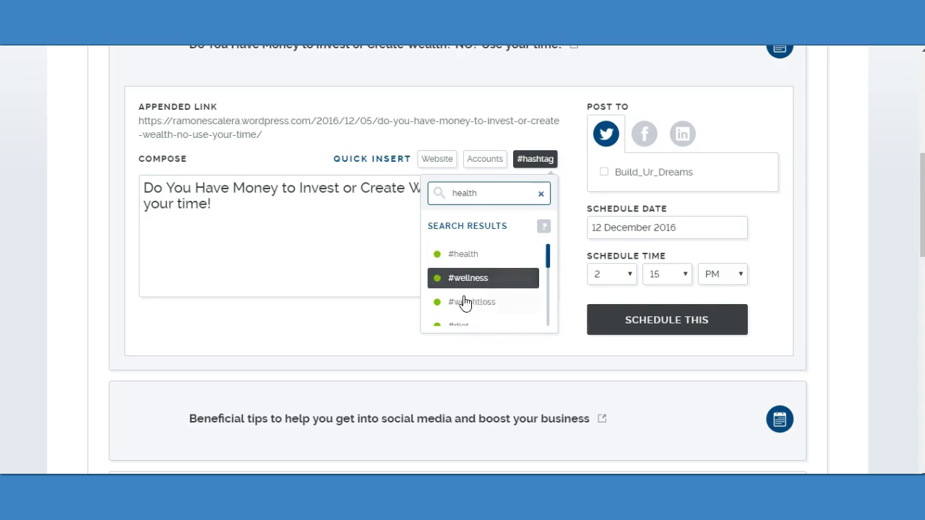
pyautogui.moveTo(547, 254); pyautogui.dragTo(547, 282)
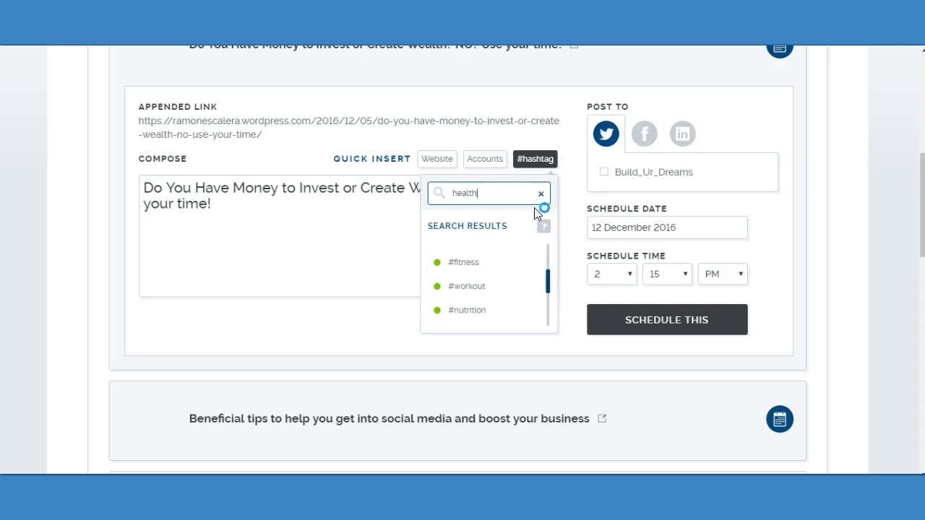
pyautogui.click(399, 222)
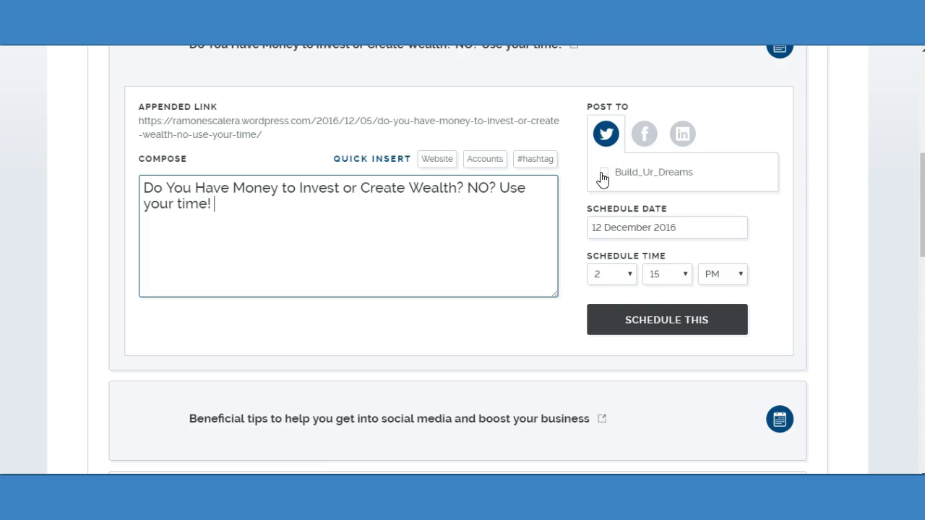
# Step: Tick the Twitter account and the LinkedIn account under Post To
pyautogui.click(610, 177)
pyautogui.click(684, 137)
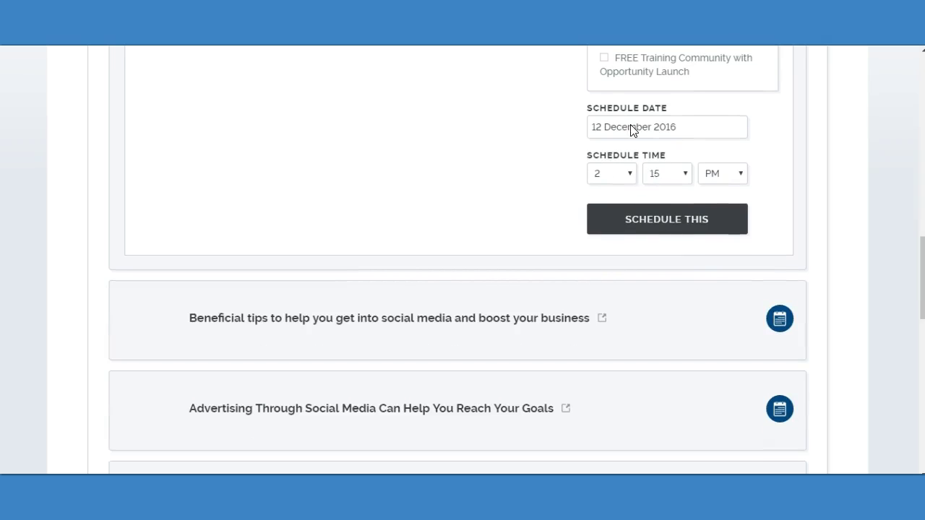
# Step: Set the date to 22 December 2016 and the time to 7:00 AM, then schedule the post
pyautogui.click(632, 128)
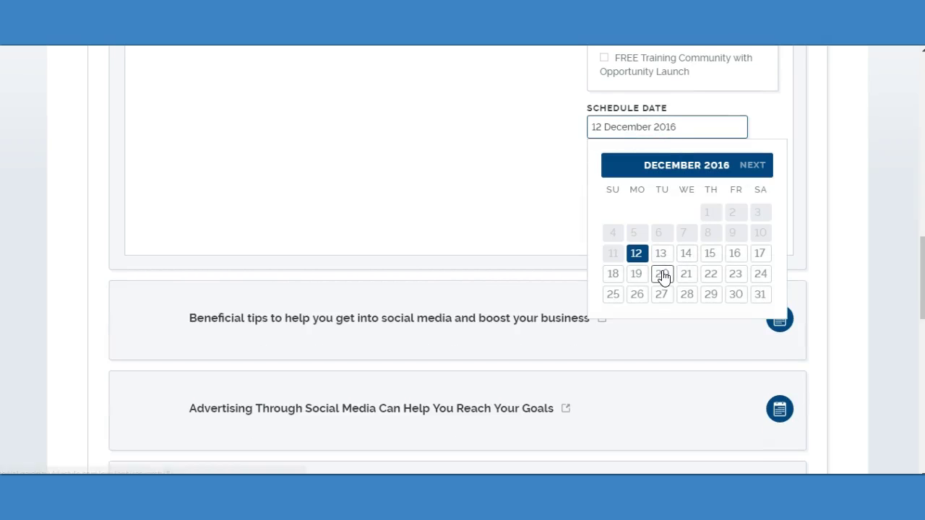
pyautogui.click(711, 275)
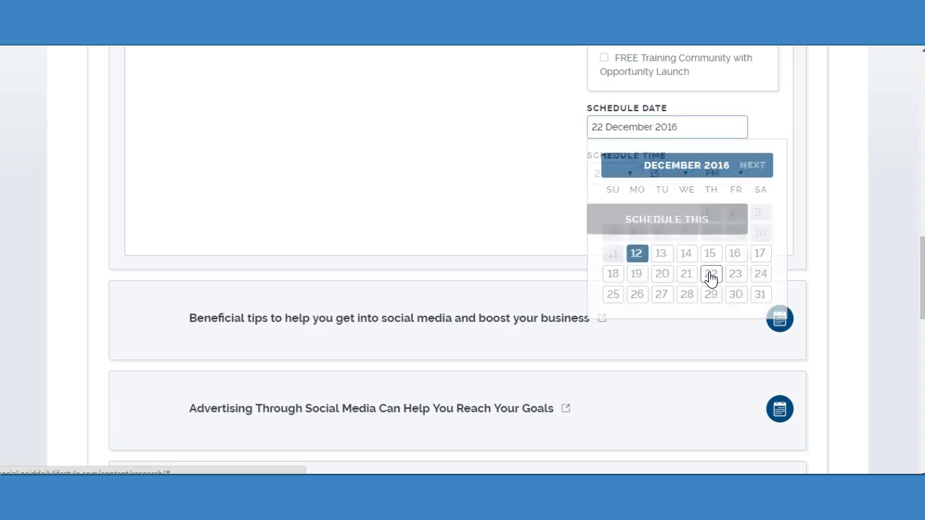
pyautogui.click(613, 176)
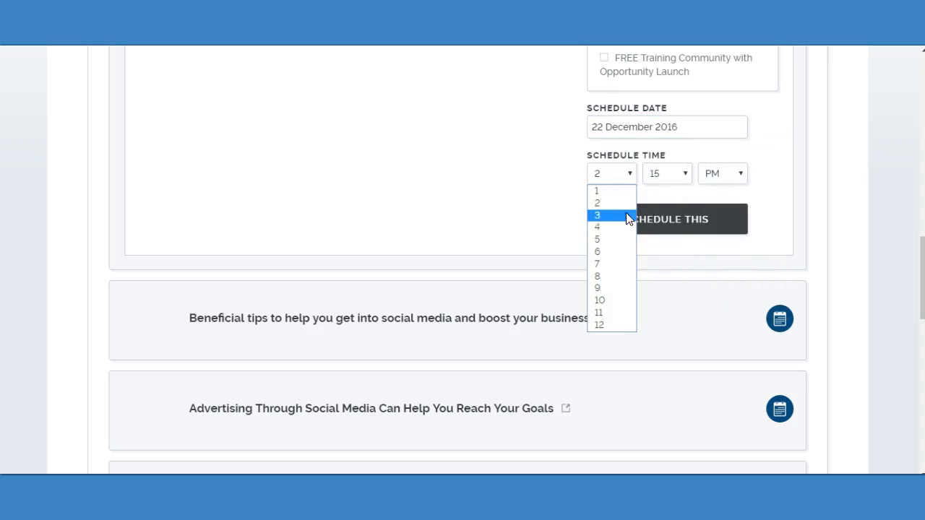
pyautogui.click(620, 251)
pyautogui.click(659, 175)
pyautogui.click(672, 187)
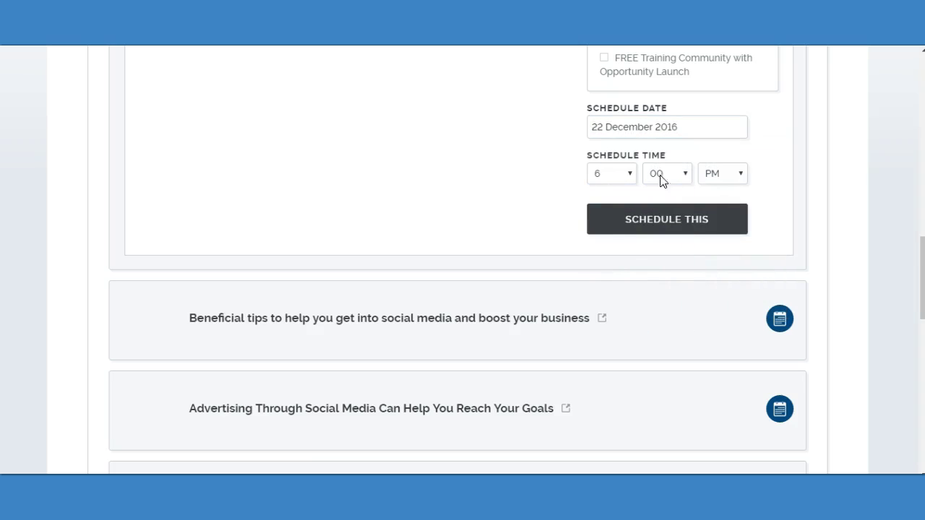
pyautogui.click(619, 175)
pyautogui.click(615, 264)
pyautogui.click(711, 174)
pyautogui.click(711, 188)
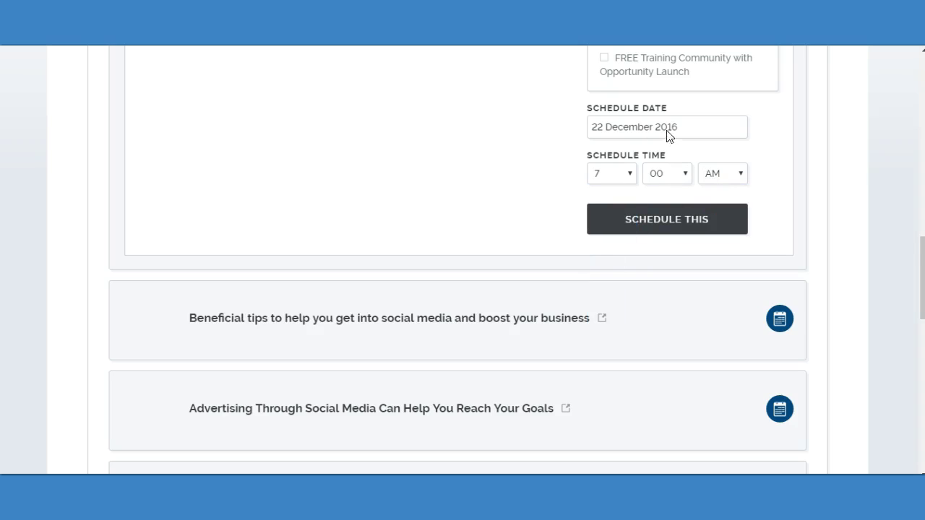
pyautogui.click(661, 229)
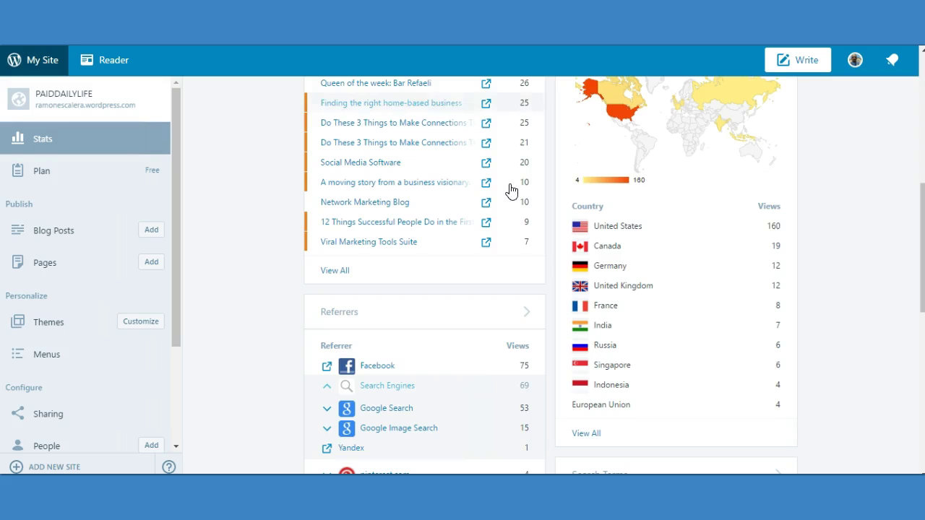
# Step: Switch the WordPress.com Stats page to the yearly breakdown
pyautogui.scroll(5, 508, 194)
pyautogui.scroll(2, 514, 206)
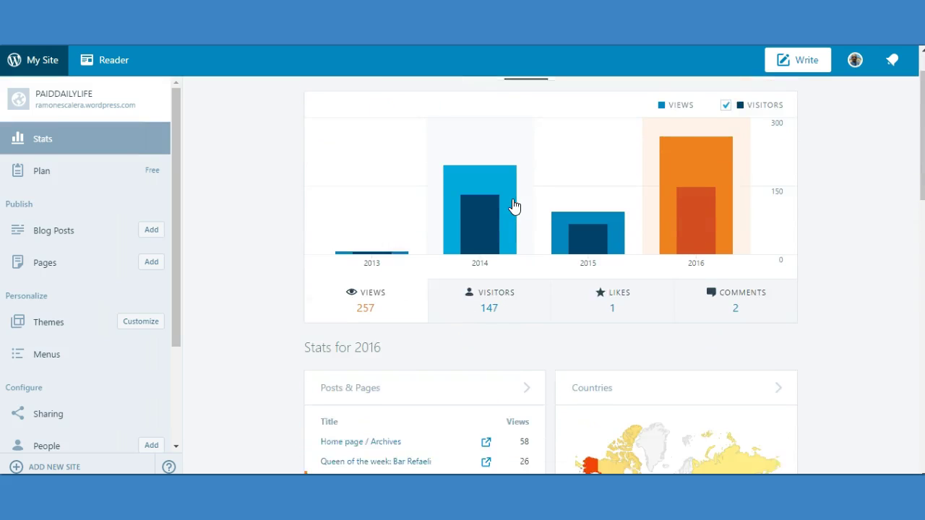
pyautogui.scroll(2, 761, 204)
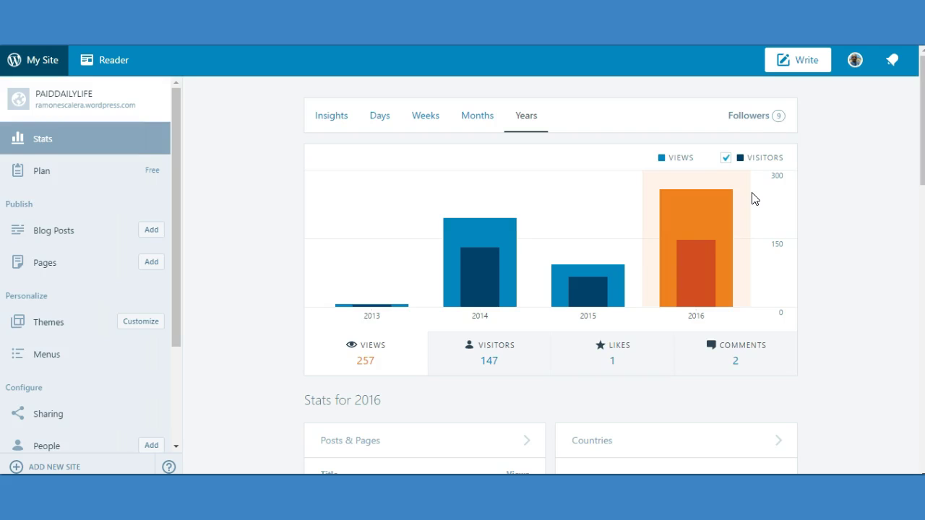
pyautogui.scroll(-1, 755, 198)
pyautogui.scroll(-1, 727, 221)
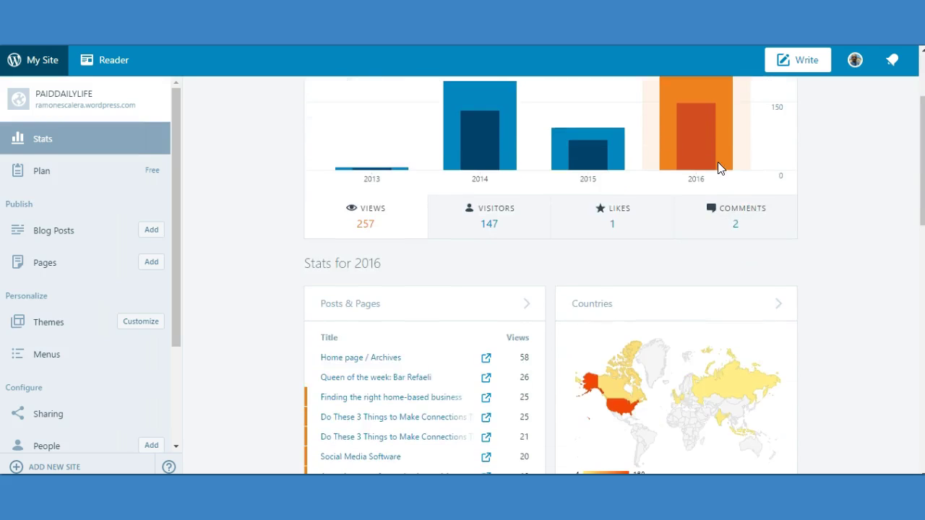
pyautogui.scroll(2, 718, 169)
pyautogui.click(698, 229)
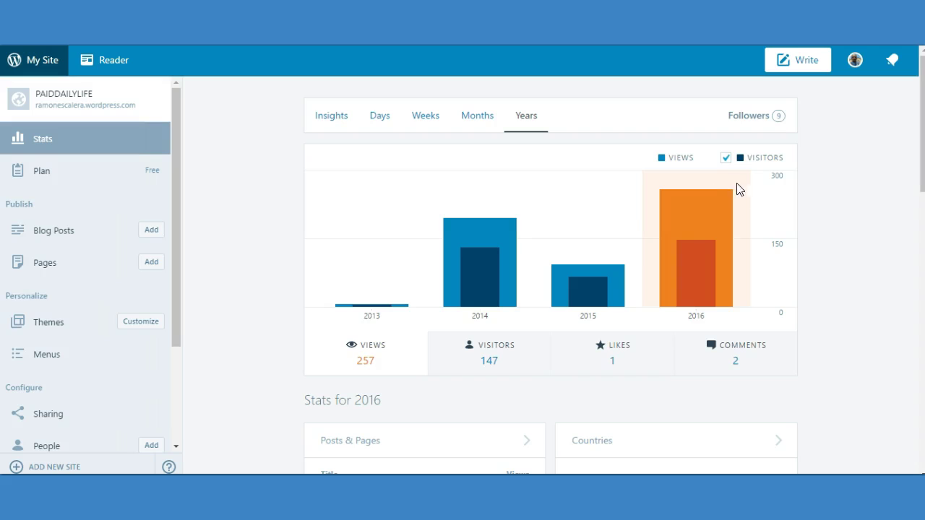
# Step: Chart 2016 views and scroll down to the Posts & Pages and Countries lists
pyautogui.scroll(-1, 752, 189)
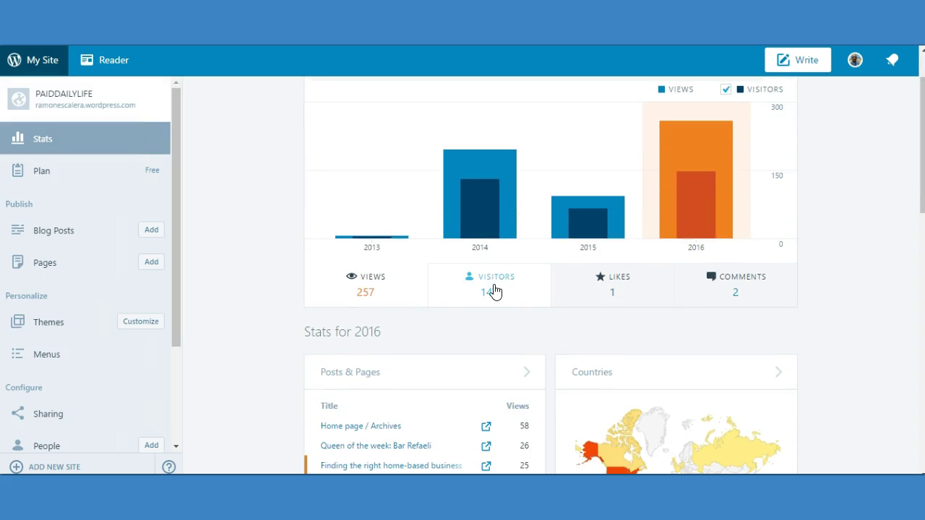
pyautogui.click(366, 291)
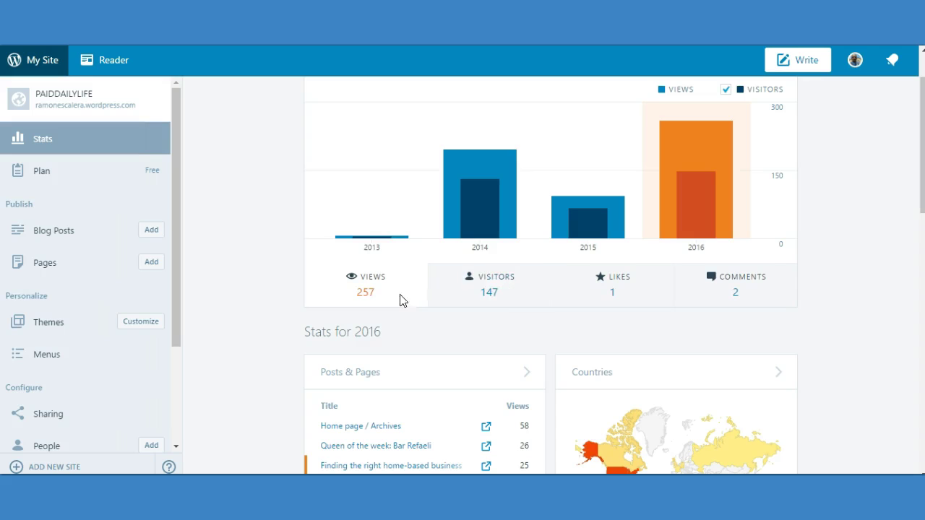
pyautogui.scroll(-2, 391, 289)
pyautogui.scroll(-2, 527, 256)
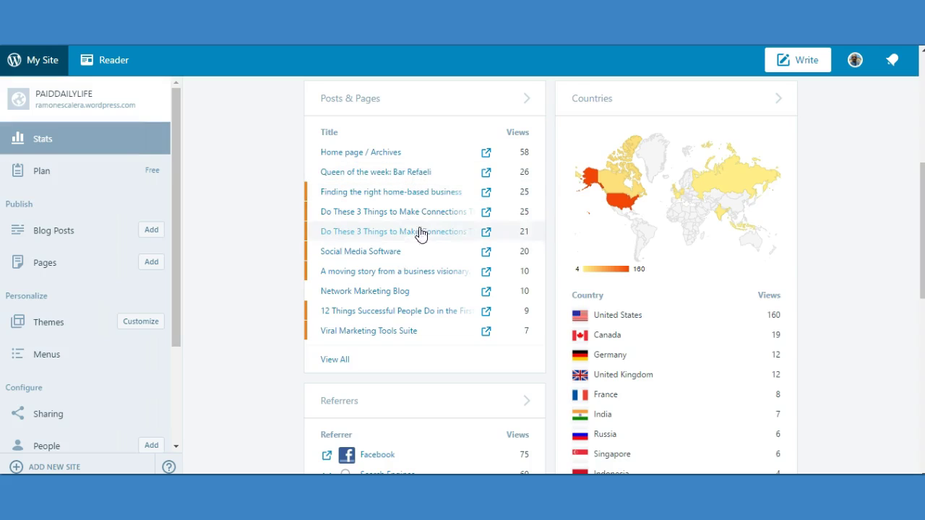
# Step: Expand the Search Engines referrer into Google Search 53, Google Image Search 15 and Yandex 1
pyautogui.scroll(-2, 656, 182)
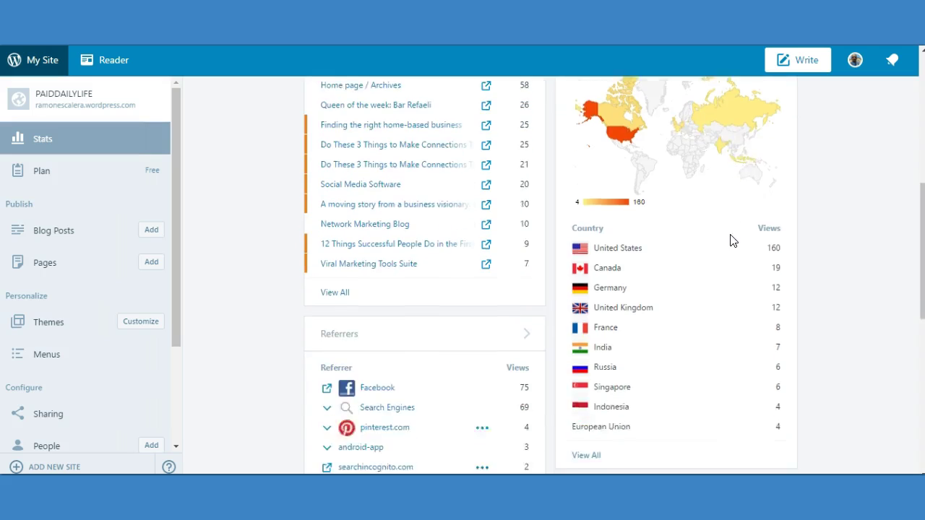
pyautogui.scroll(-1, 665, 185)
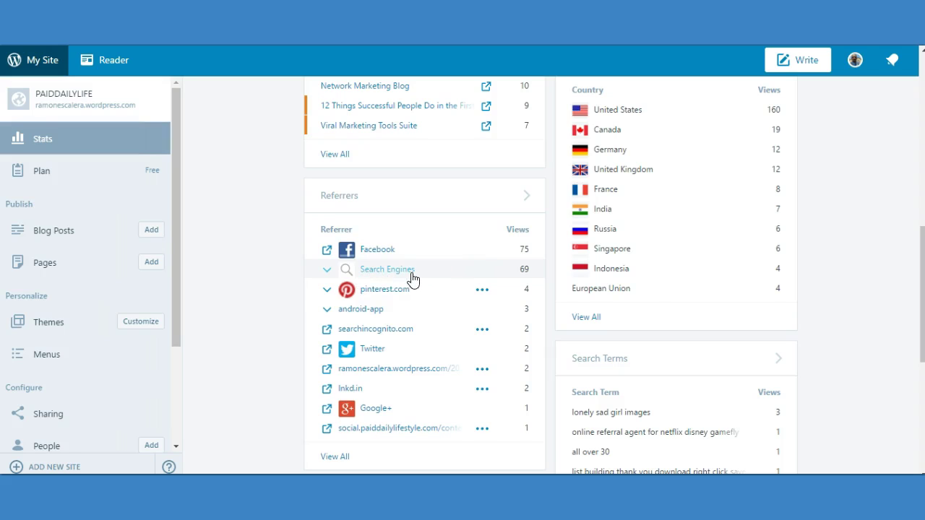
pyautogui.click(389, 271)
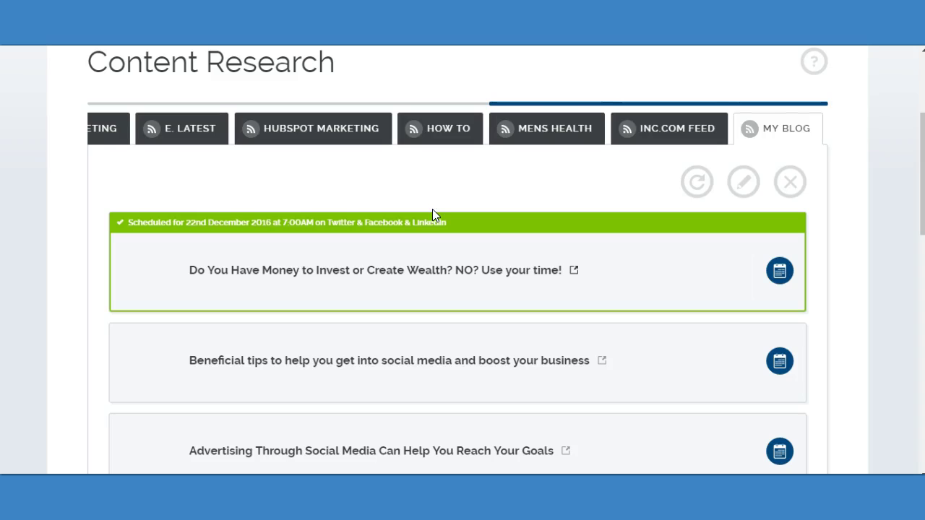
# Step: Go to the scheduler's HOME dashboard and look over the next scheduled content for 13 December
pyautogui.scroll(3, 432, 209)
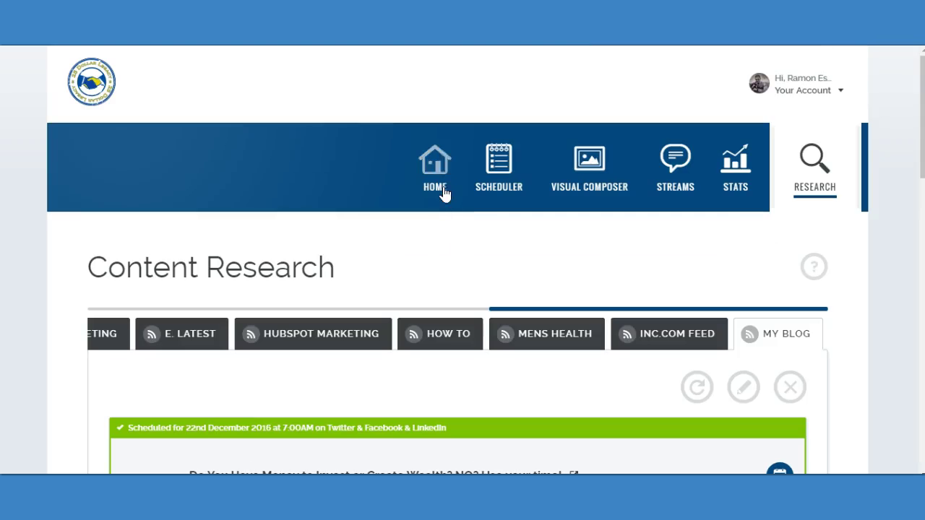
pyautogui.click(442, 189)
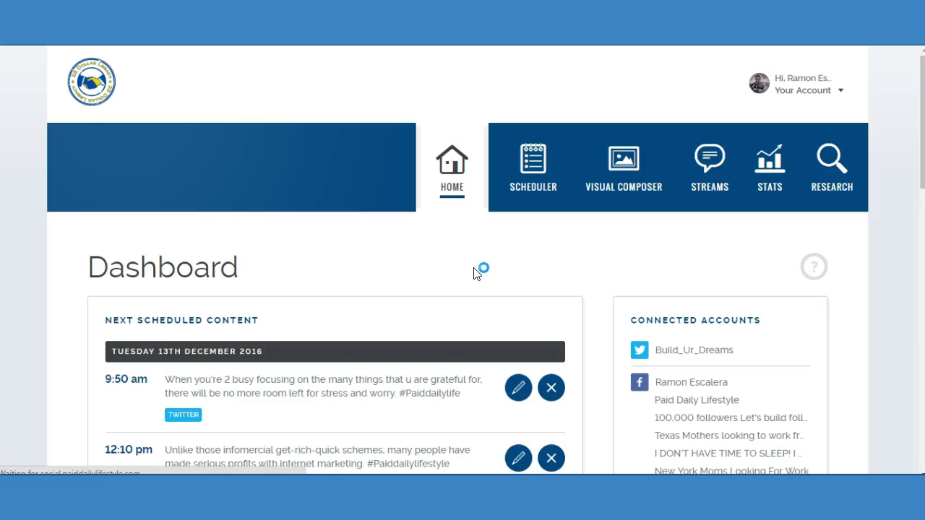
pyautogui.scroll(-2, 470, 251)
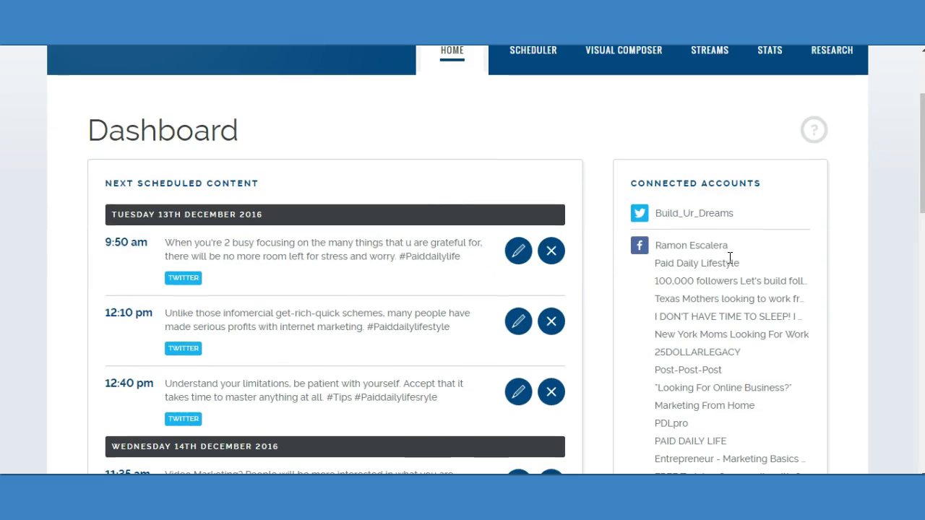
pyautogui.scroll(-2, 448, 180)
pyautogui.scroll(-7, 430, 270)
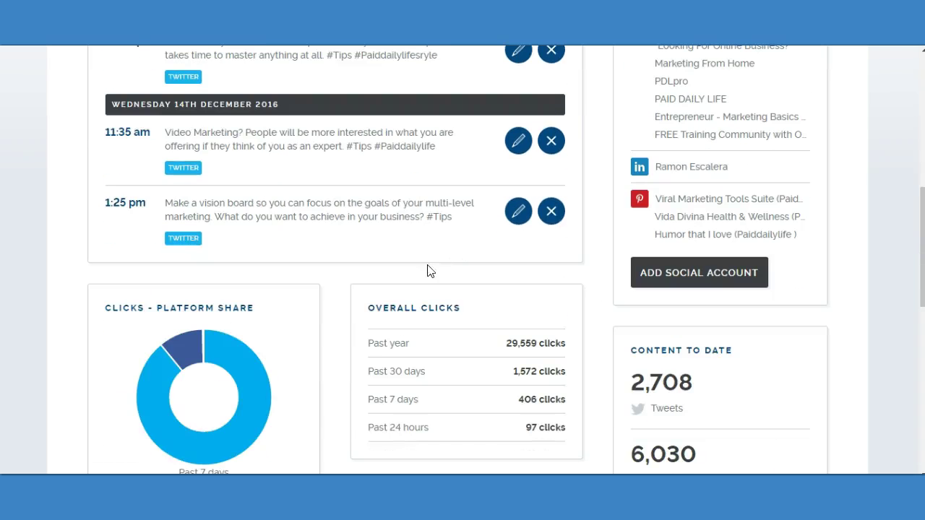
pyautogui.scroll(2, 458, 250)
pyautogui.scroll(7, 461, 251)
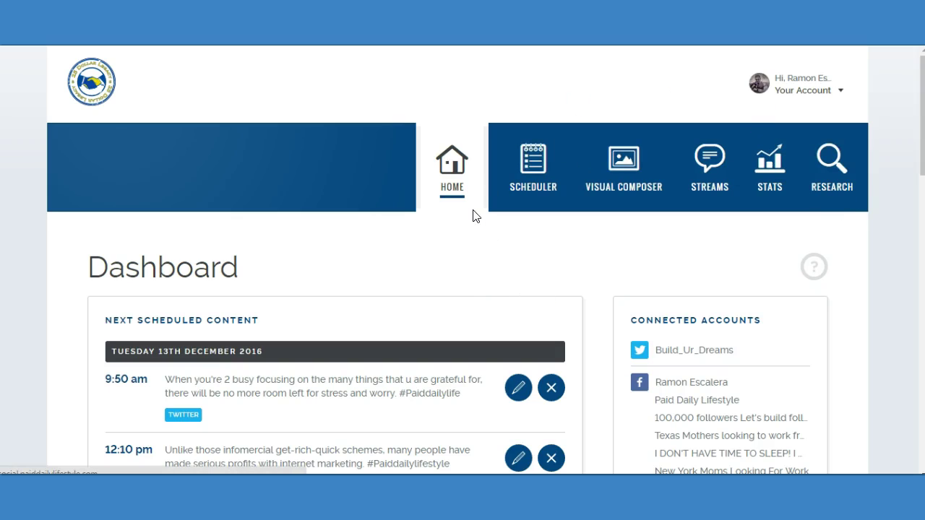
# Step: Open and dismiss the Your Account menu, then return to the WordPress.com Stats tab
pyautogui.click(805, 90)
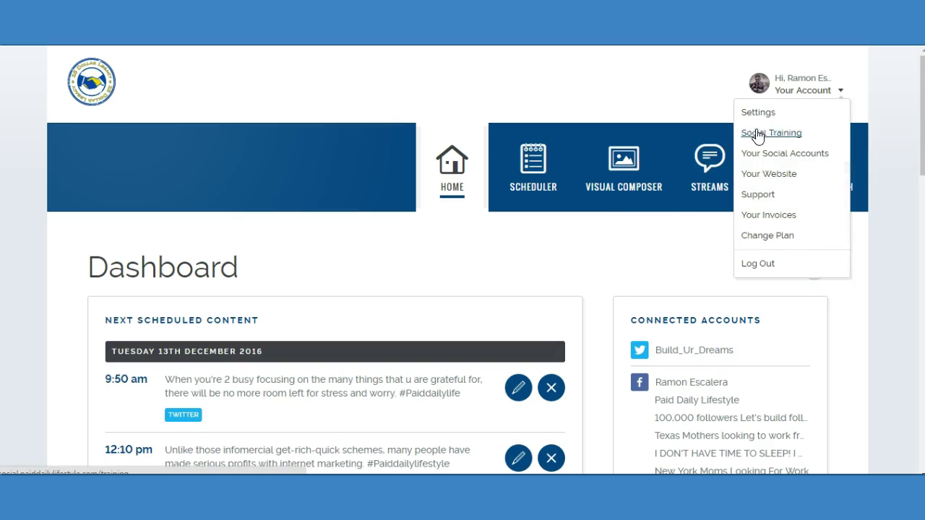
pyautogui.click(766, 134)
pyautogui.click(800, 94)
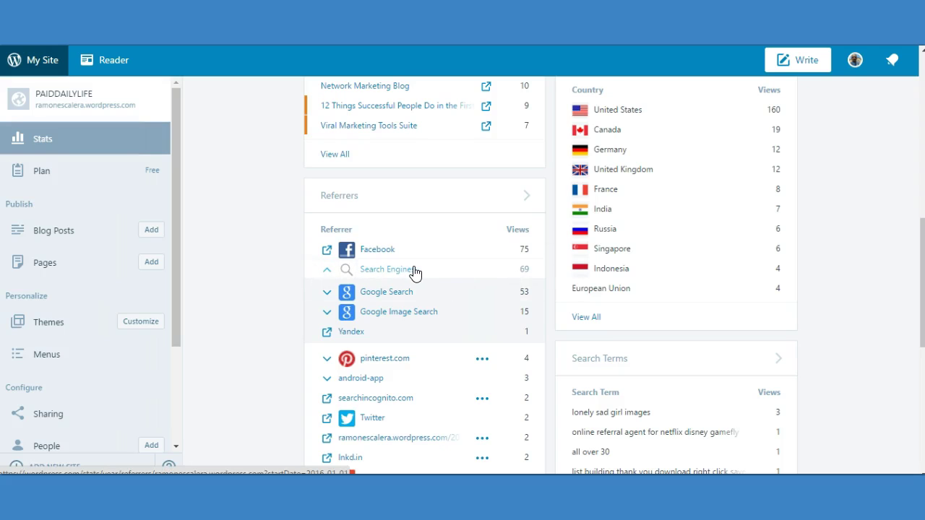
# Step: Switch the Stats to the Months view, showing December 2016 at 31 views and 19 visitors
pyautogui.scroll(10, 414, 272)
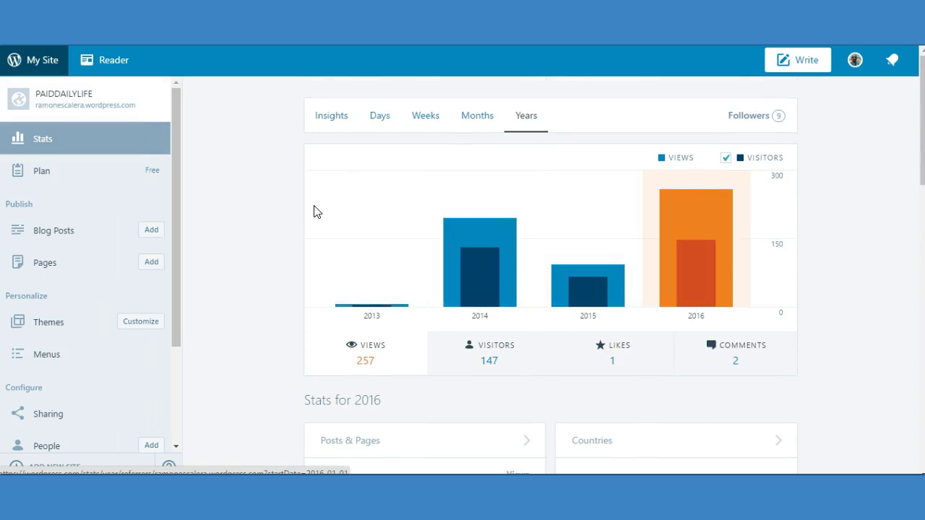
pyautogui.scroll(-2, 353, 236)
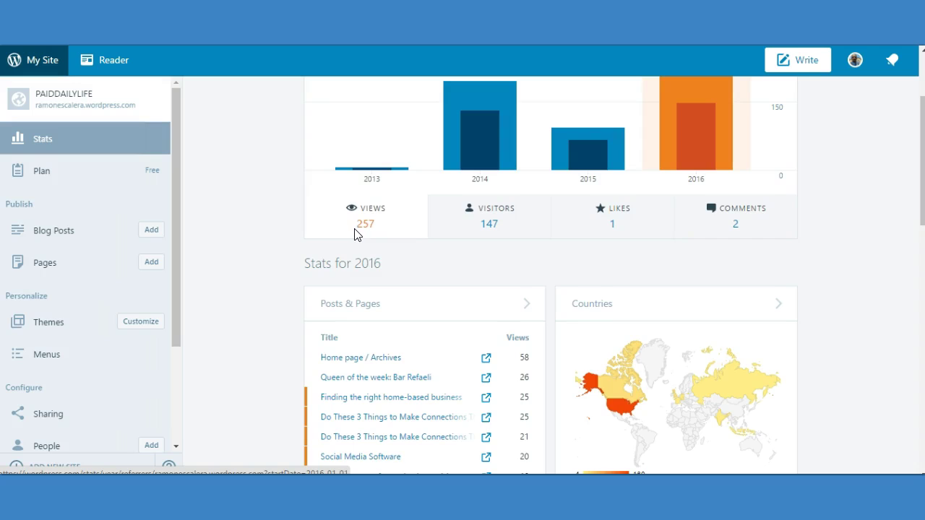
pyautogui.scroll(-3, 490, 269)
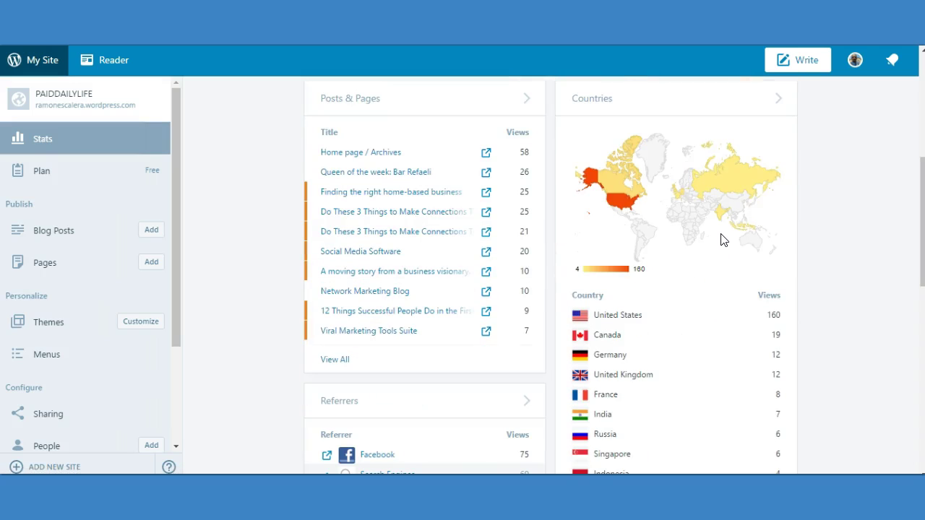
pyautogui.scroll(3, 721, 240)
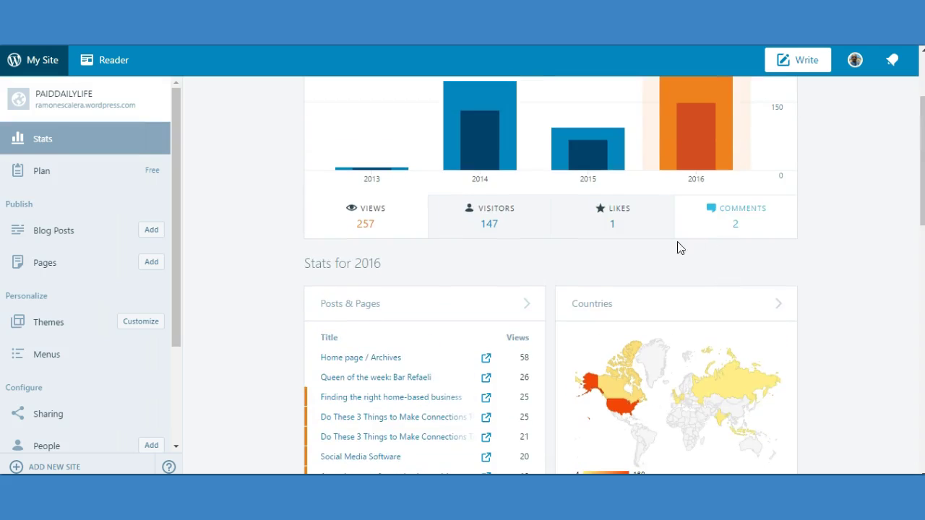
pyautogui.scroll(2, 700, 181)
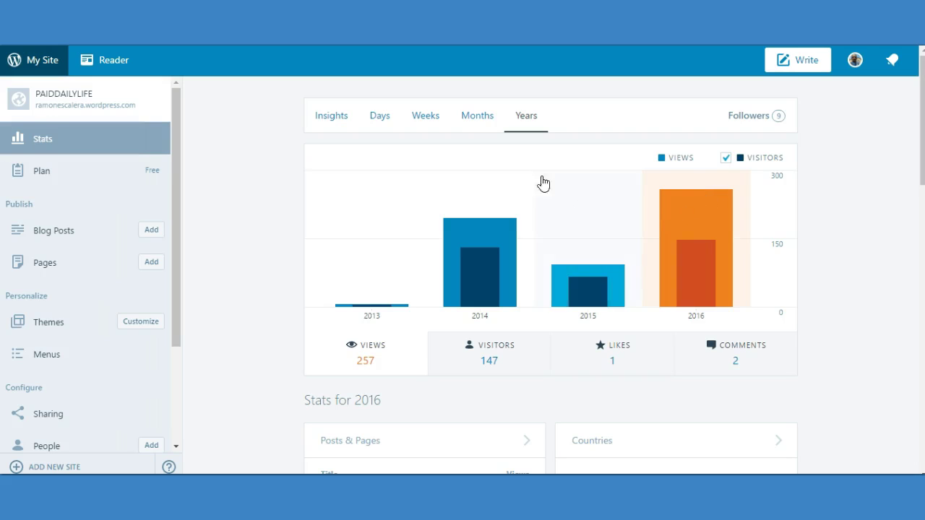
pyautogui.click(472, 121)
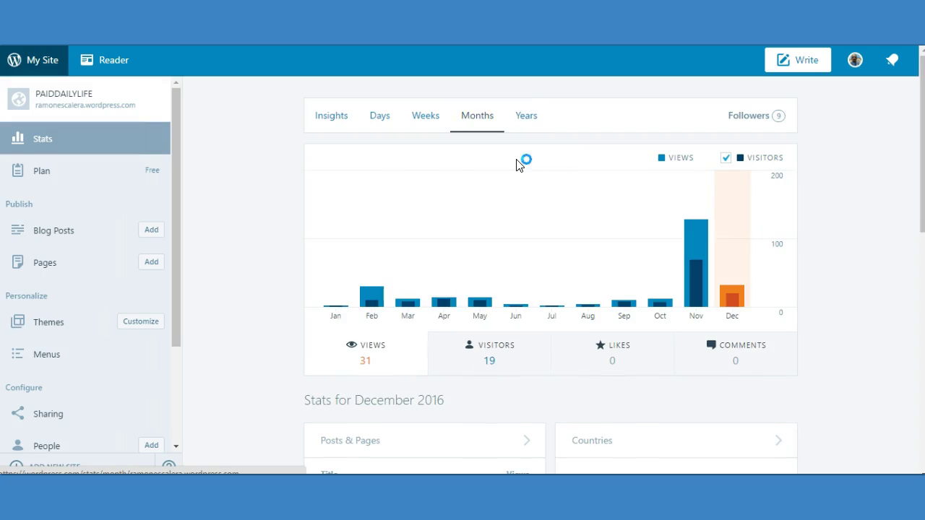